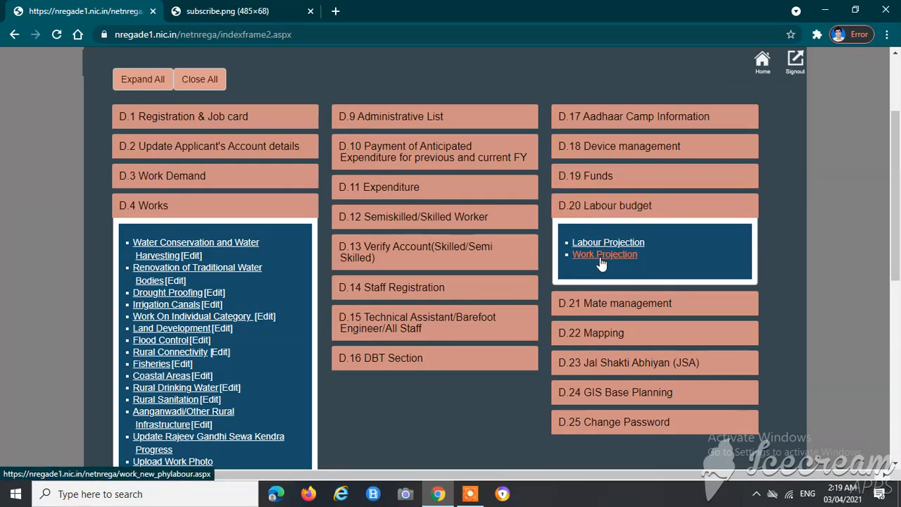
Open the Rural Sanitation work entry form under Work Projection for financial year 2021-2022
click(592, 260)
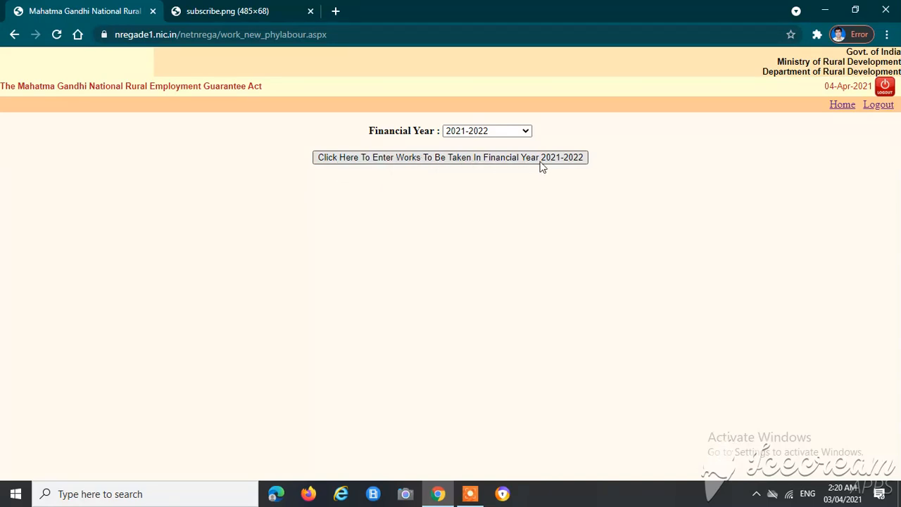
click(448, 159)
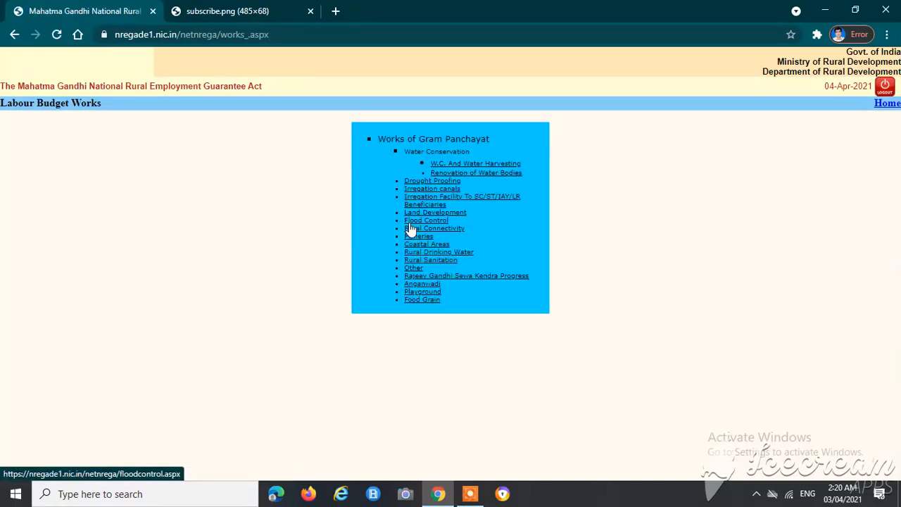
key(ctrl+plus)
key(ctrl+plus)
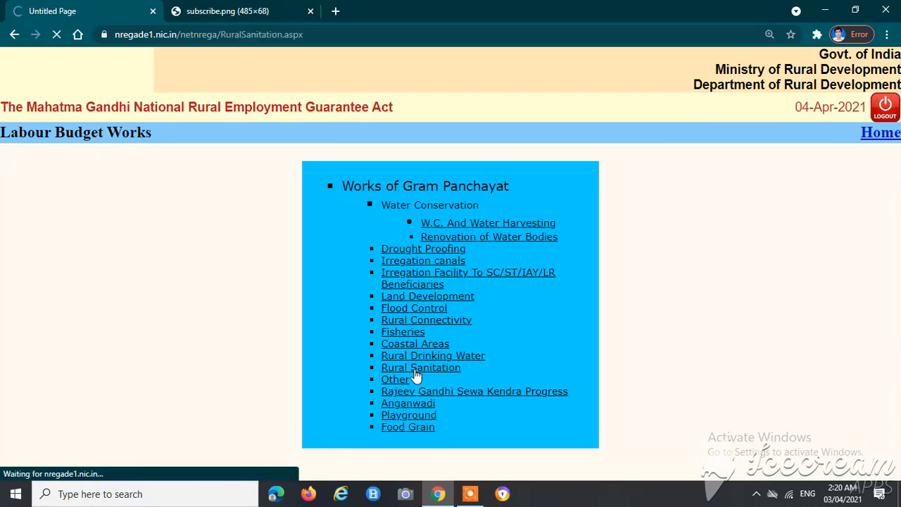
key(ctrl+minus)
key(ctrl+minus)
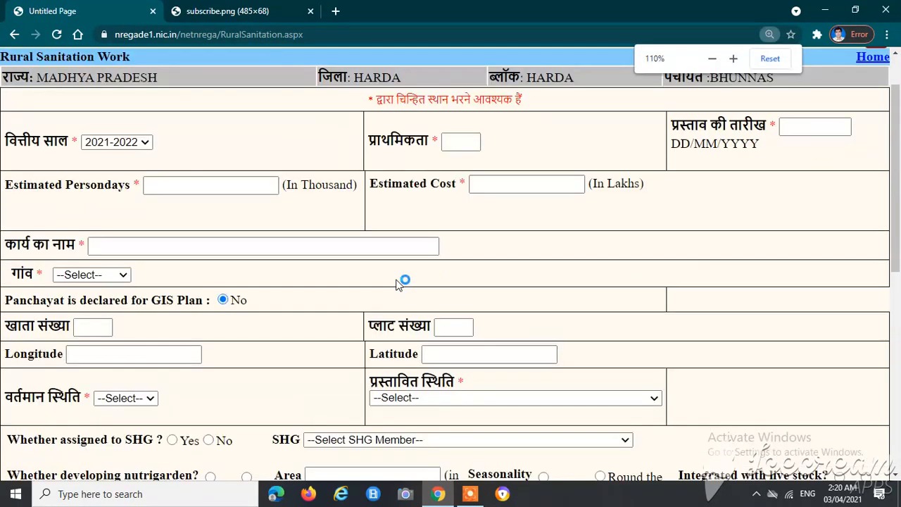
key(ctrl+minus)
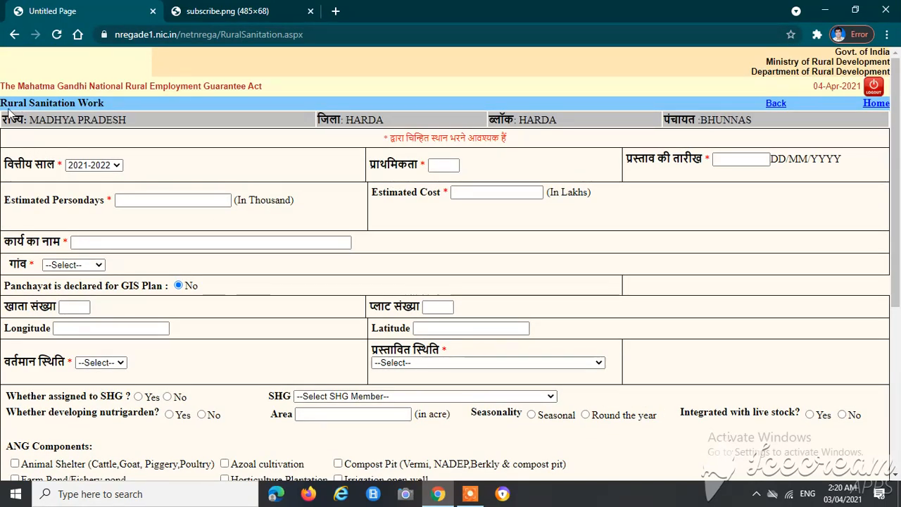
drag(2, 103, 108, 104)
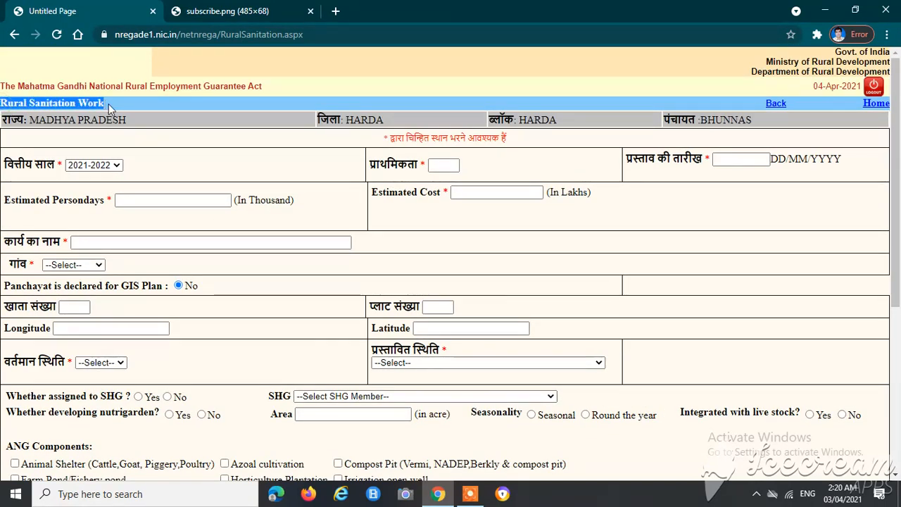
click(179, 164)
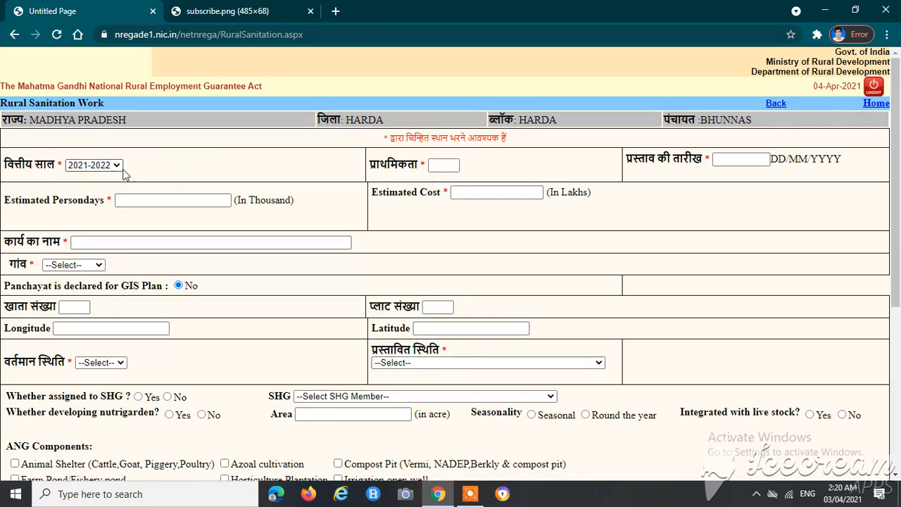
Enter priority 01, proposal date 21/01/2021, estimated persondays 0.045 thousand and estimated cost 0.014 lakhs
click(442, 166)
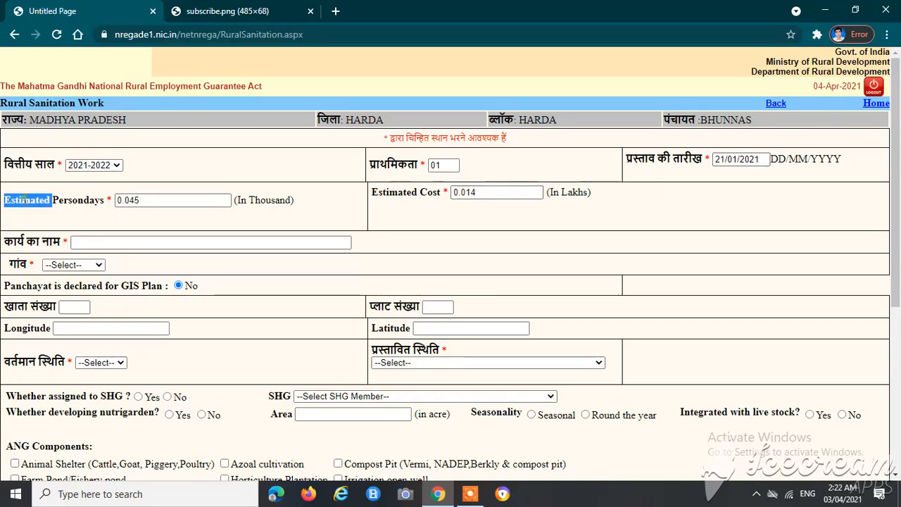
triple_click(42, 209)
click(161, 216)
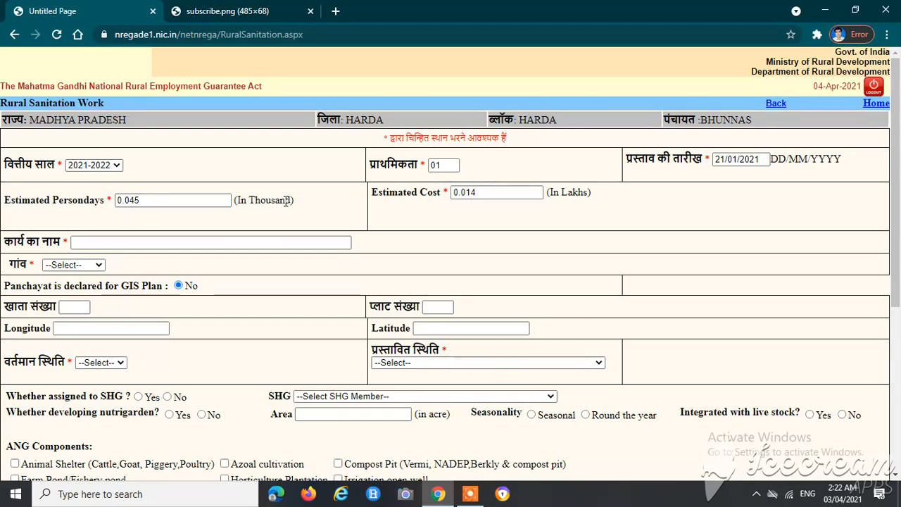
triple_click(249, 201)
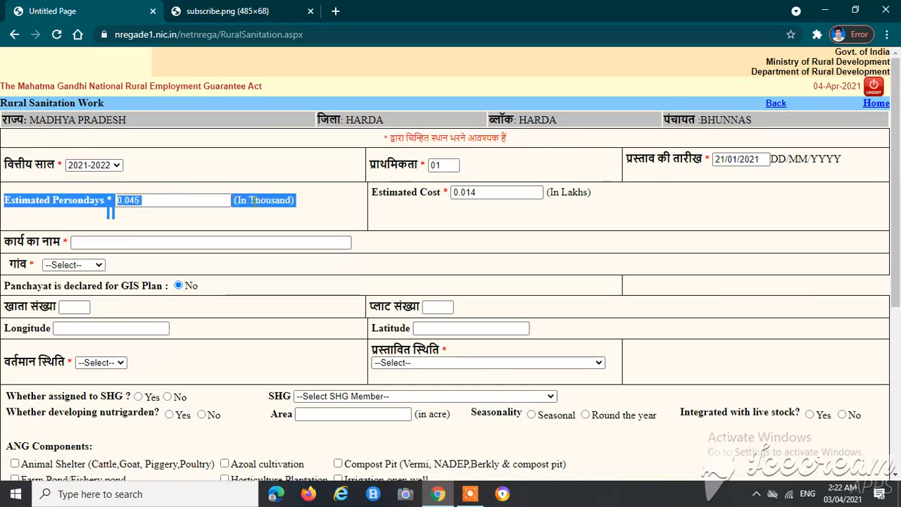
click(559, 193)
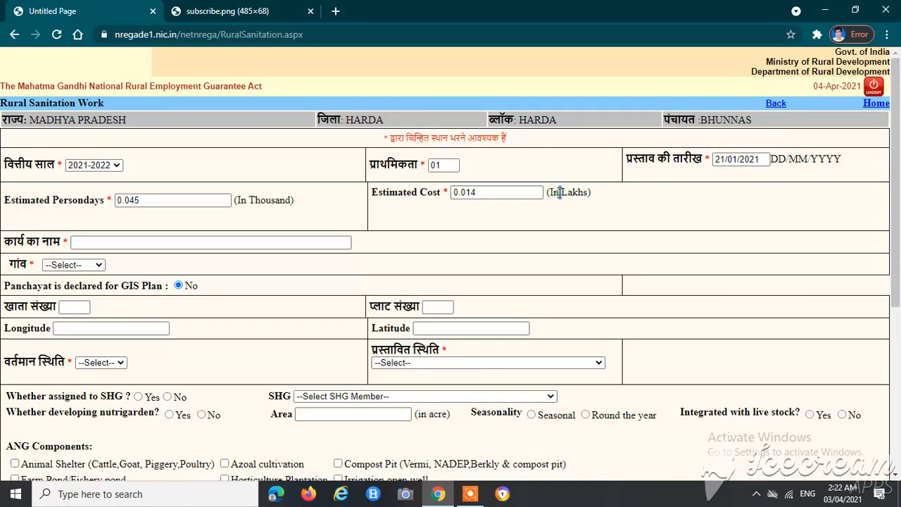
triple_click(559, 192)
click(372, 214)
scroll(161, 236, down, 1)
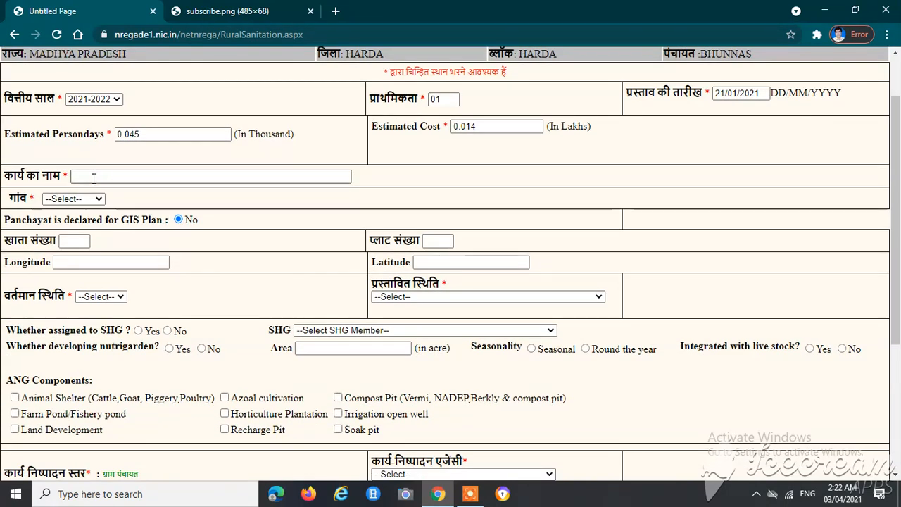
scroll(306, 224, up, 1)
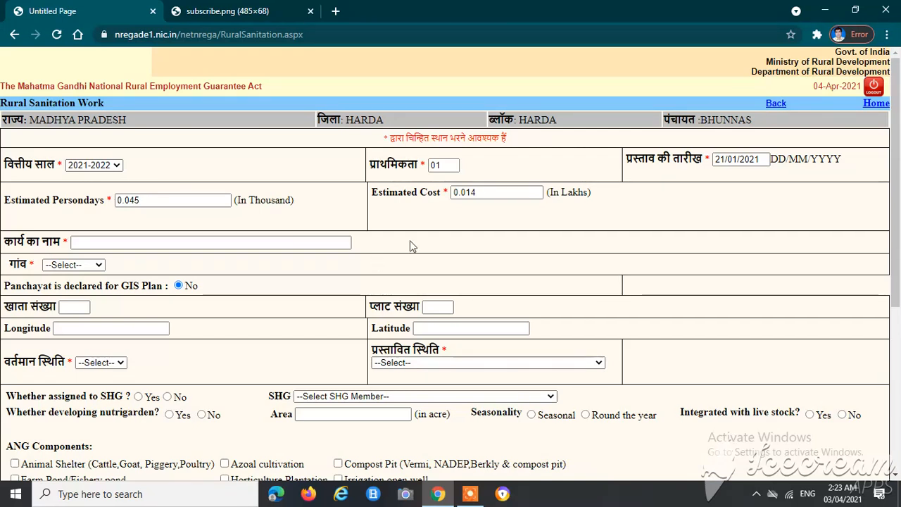
Name the work "GRAM BHUNNAS ME GANPATI CHOWK KE PAS SOKHTE GADDE KA NIRMAN", choose village BHUNNAS, and enter longitude 77.101034 and latitude 22.43538
click(107, 244)
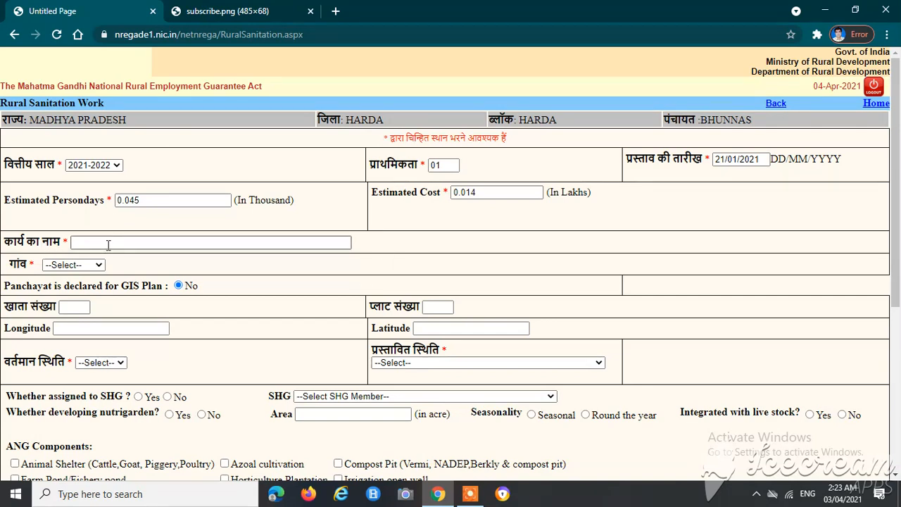
key(ctrl+v)
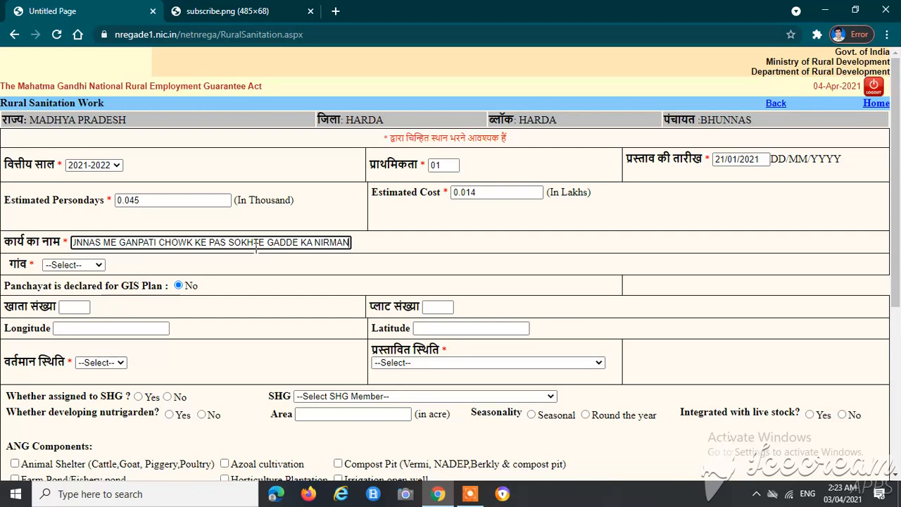
click(76, 264)
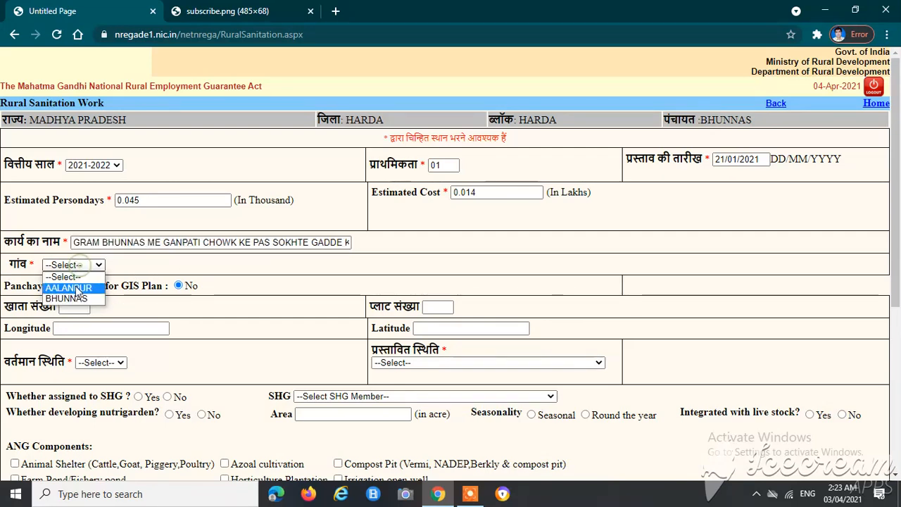
click(73, 299)
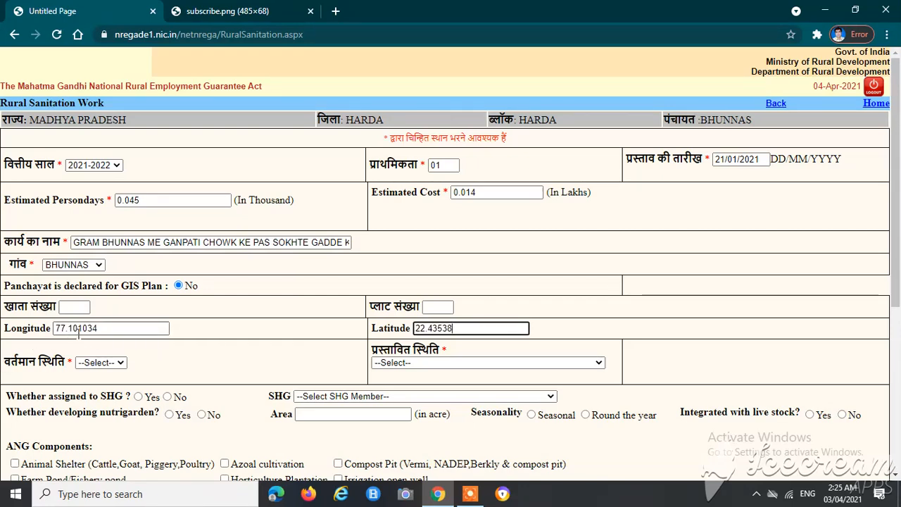
Set the current status to Not Exist and the proposed status to Construction of Soak Pit for Community with total size 10 cum
scroll(207, 371, down, 1)
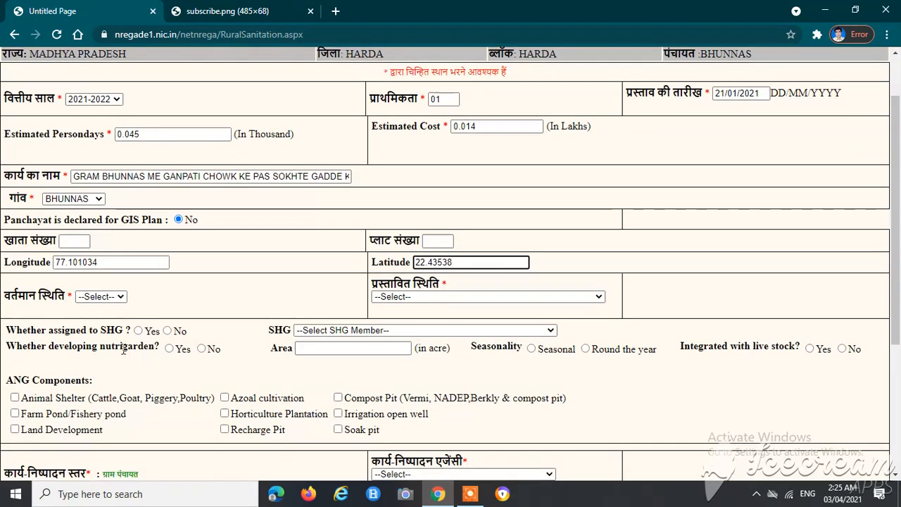
click(94, 298)
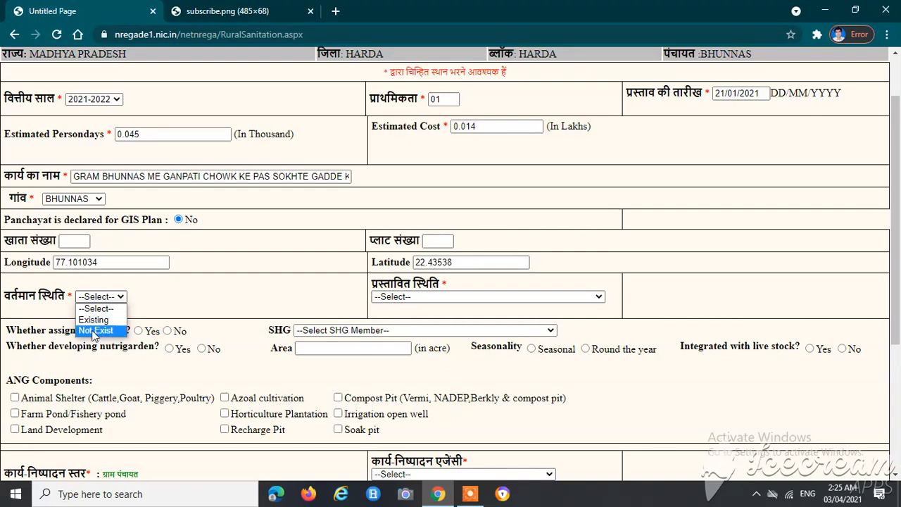
click(95, 331)
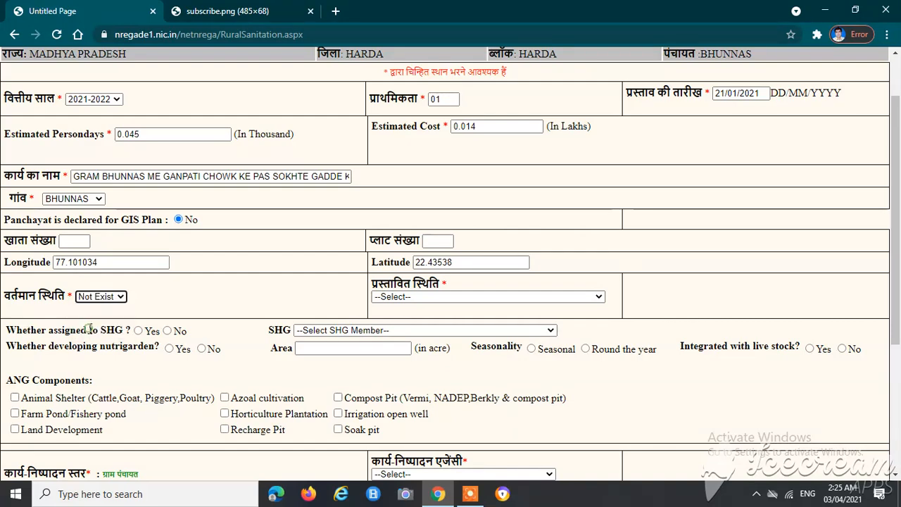
click(400, 298)
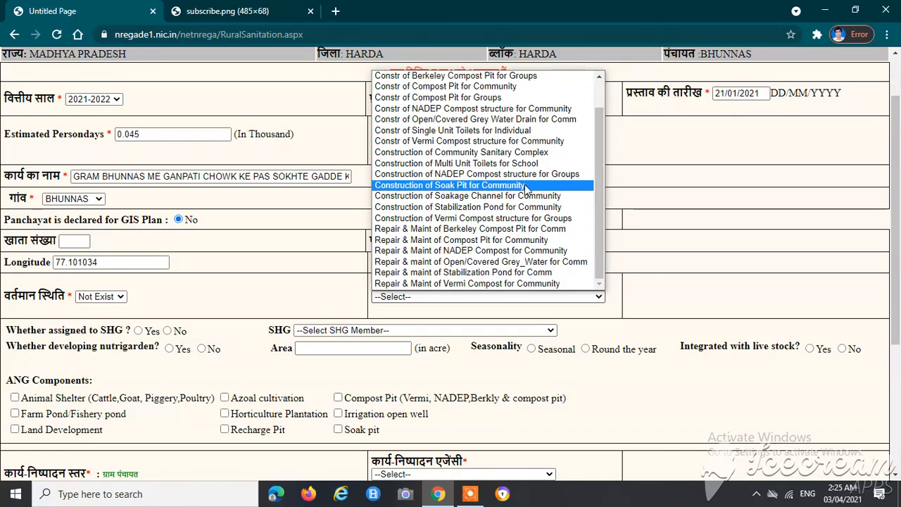
click(462, 187)
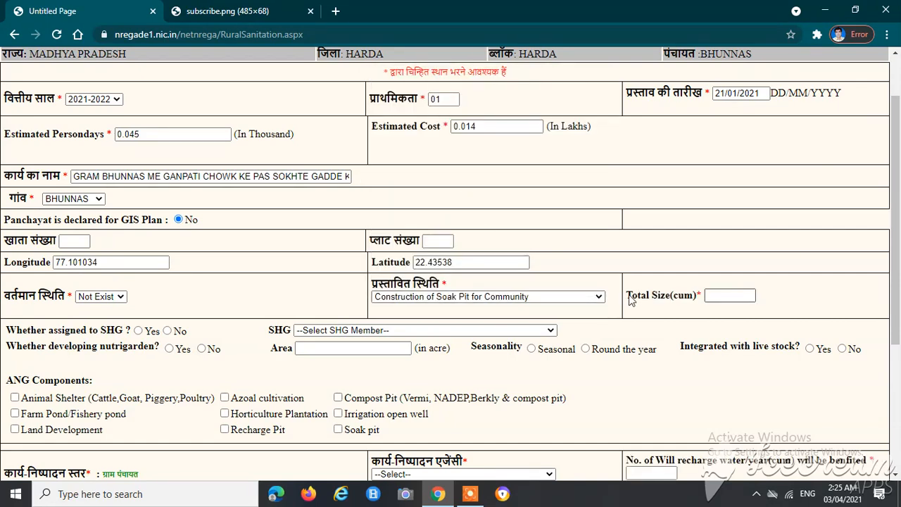
click(709, 297)
text(10)
Answer No to whether the work is assigned to an SHG
scroll(611, 243, down, 1)
scroll(233, 275, down, 1)
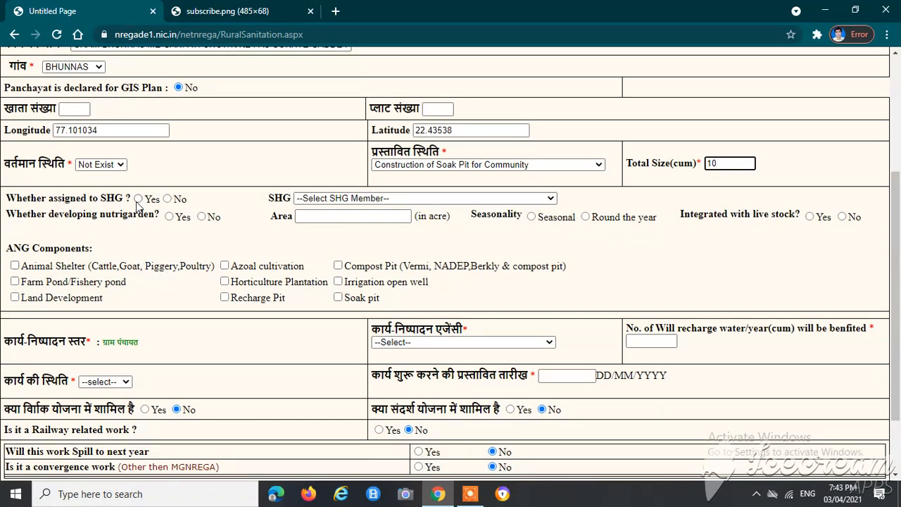
click(180, 200)
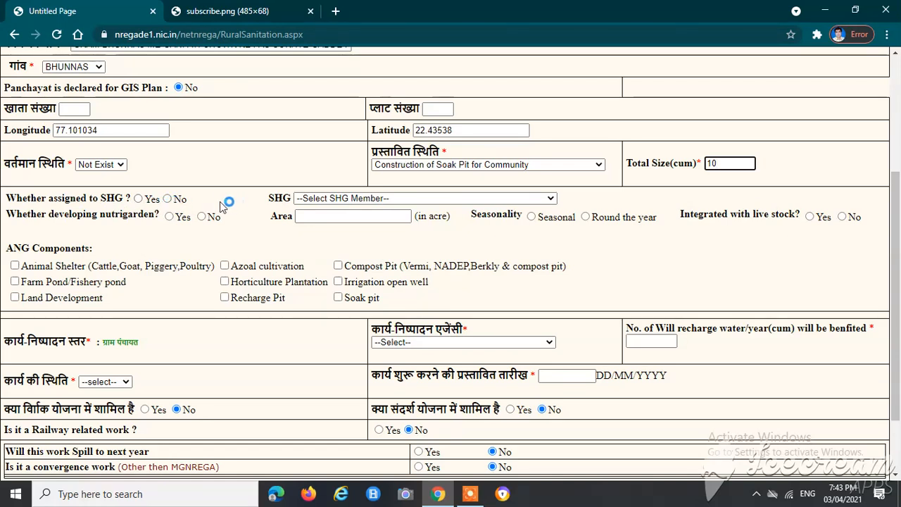
click(140, 199)
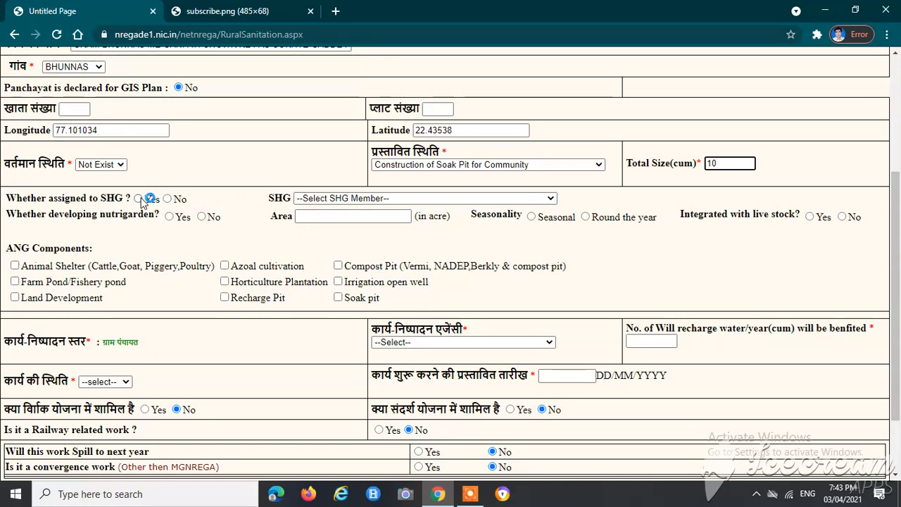
click(318, 199)
click(319, 199)
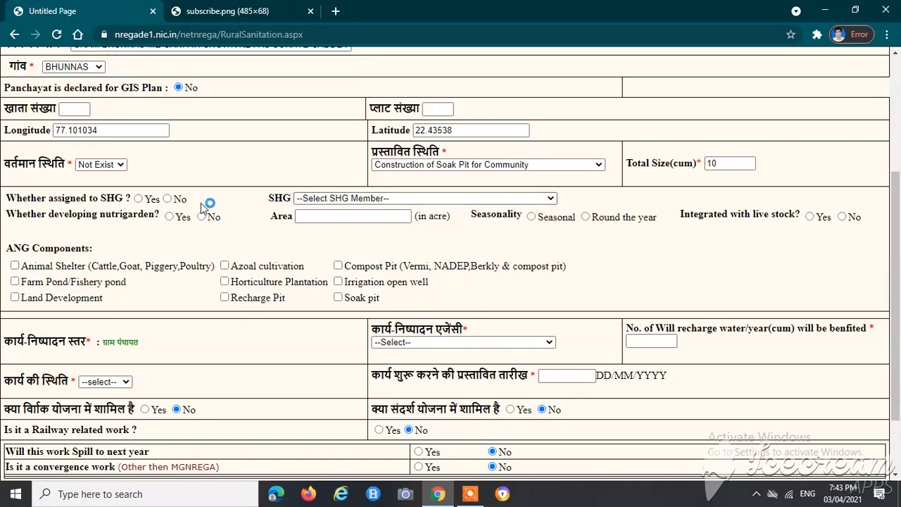
click(167, 199)
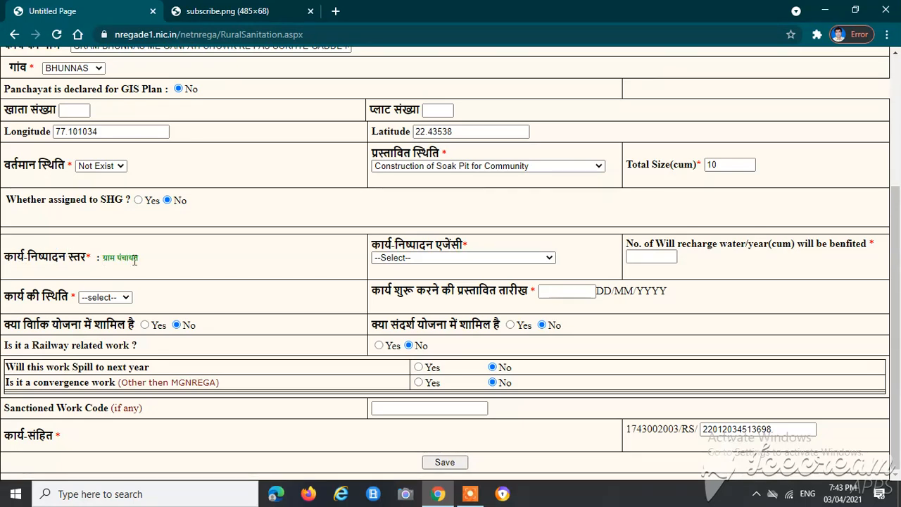
Choose Gram Panchayat as the executing agency and enter 30 cum of water recharged per year
click(407, 258)
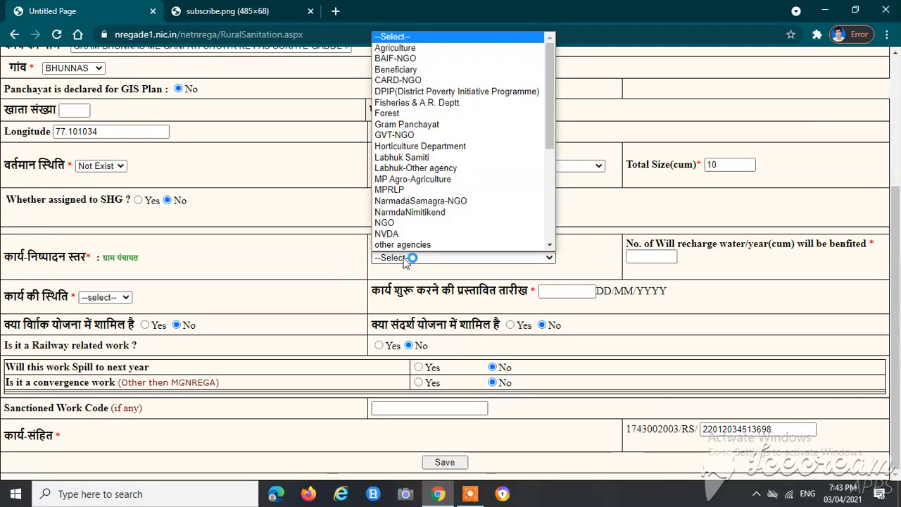
key(g)
key(Return)
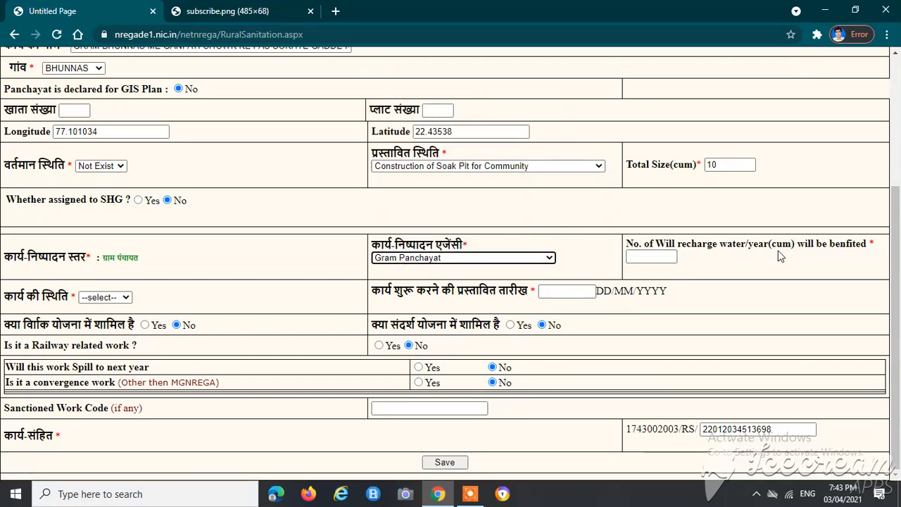
click(655, 259)
text(30)
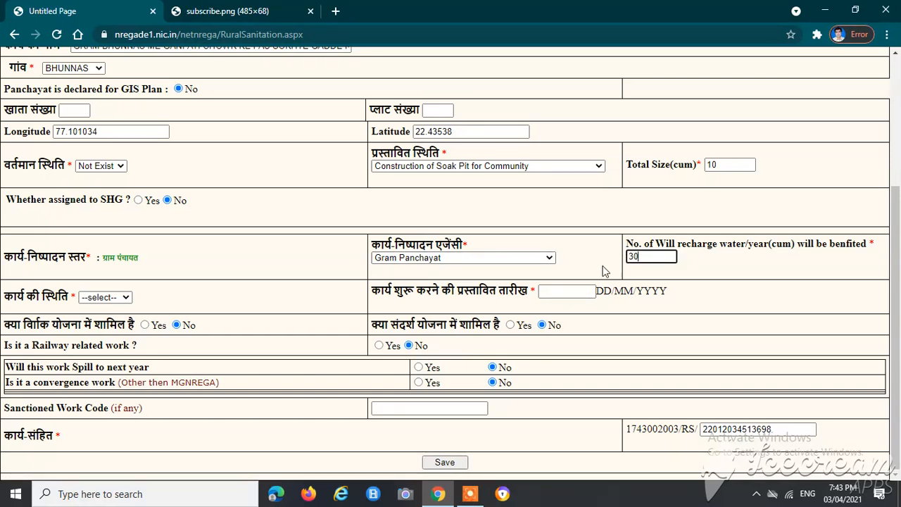
Set the work status to New with proposed start date 08/04/2021, and save the sanitation work entry
click(103, 298)
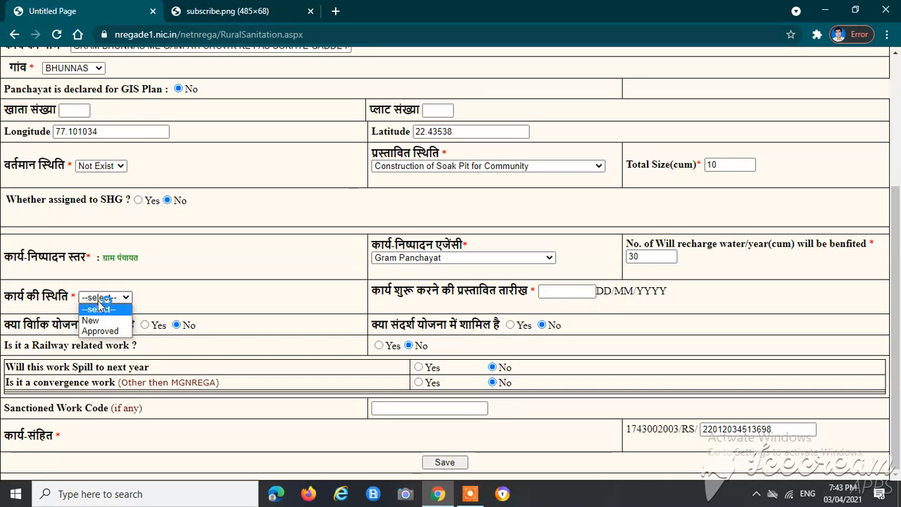
click(93, 321)
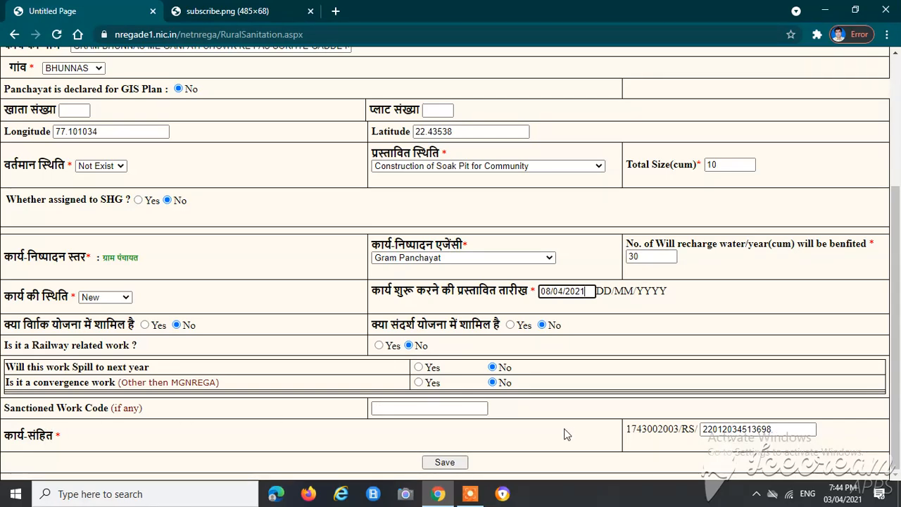
scroll(565, 434, up, 3)
scroll(565, 435, down, 3)
click(443, 464)
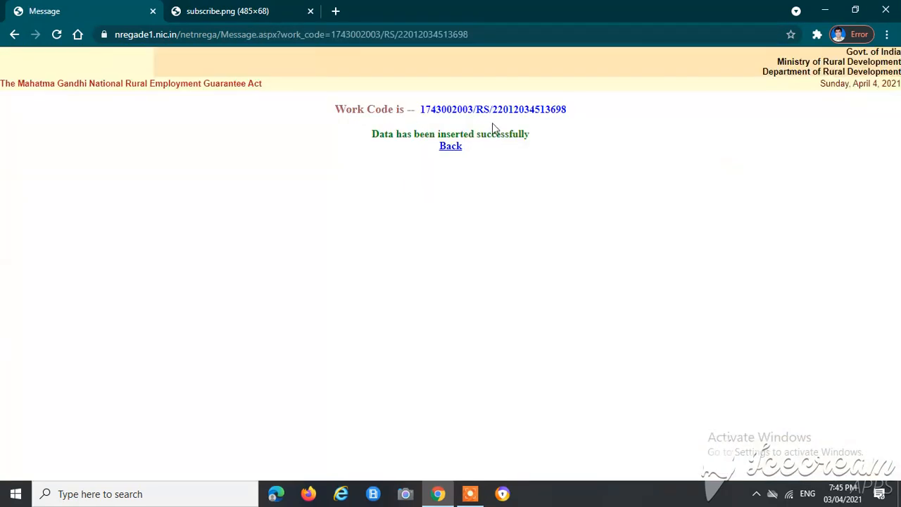
Check the work code and the save message on the confirmation page
drag(335, 109, 569, 117)
click(568, 176)
drag(371, 135, 536, 141)
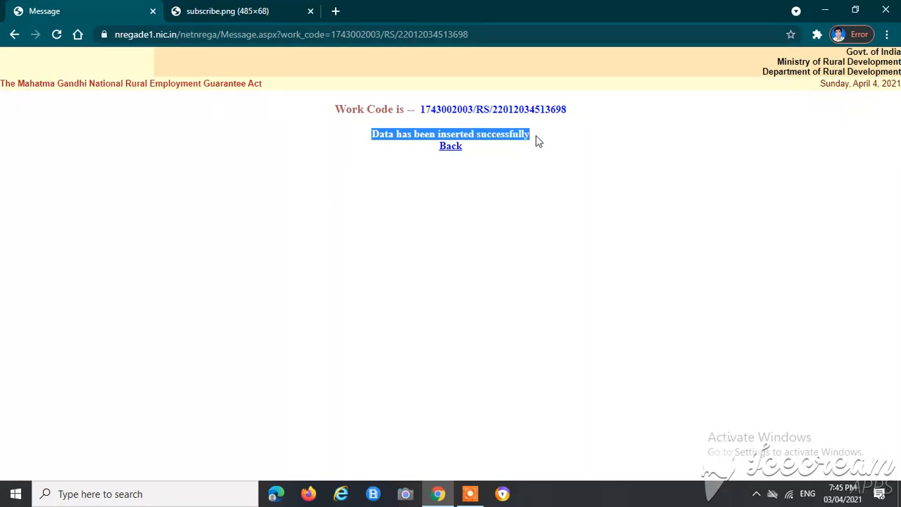
click(591, 171)
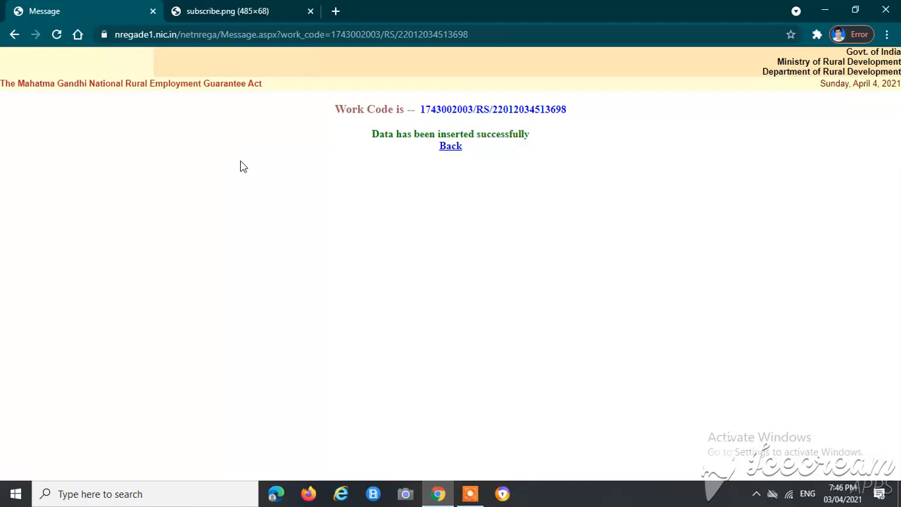
click(238, 17)
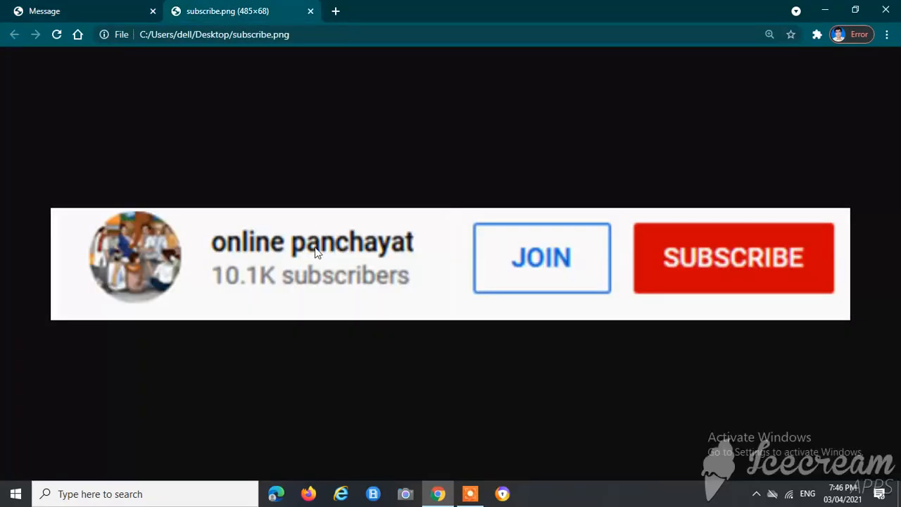